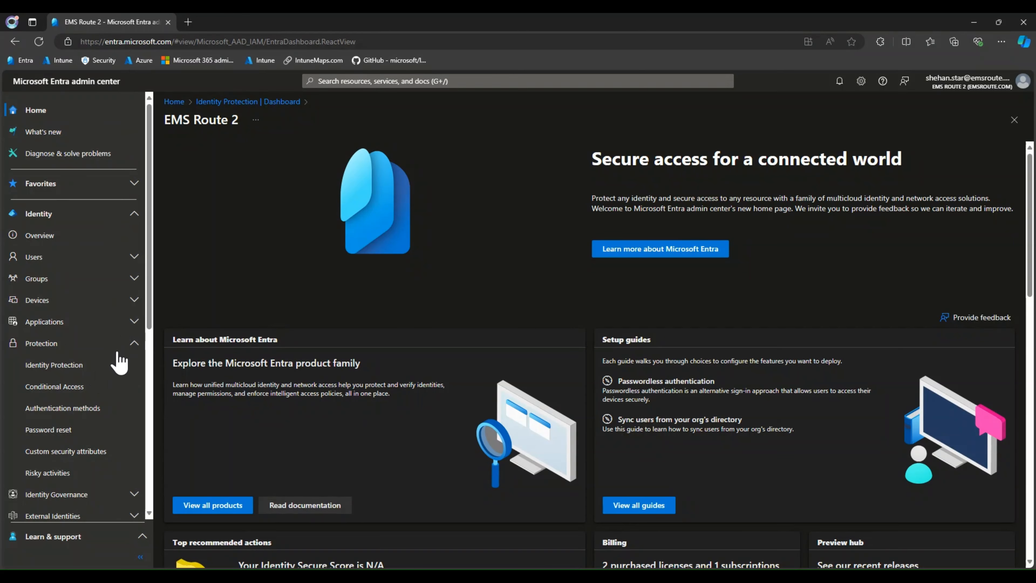
- Open the What If tool from the Conditional Access policies list
left_click(62, 386)
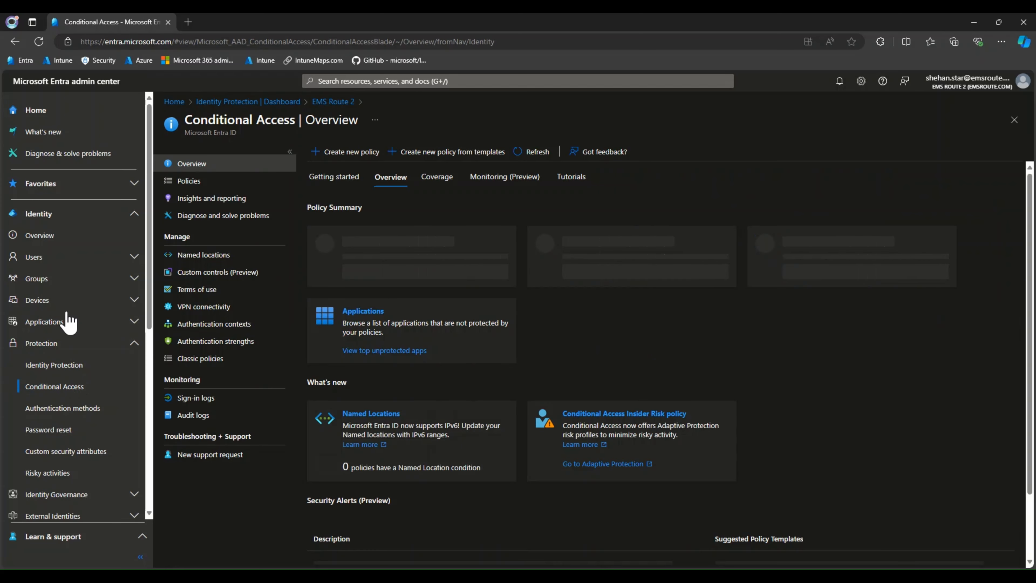
left_click(201, 191)
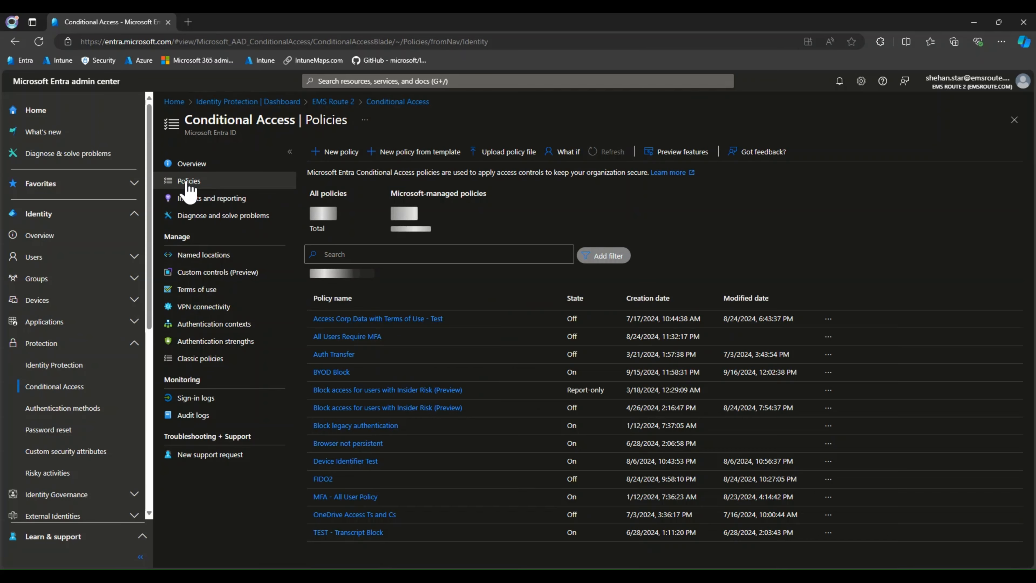
left_click(564, 166)
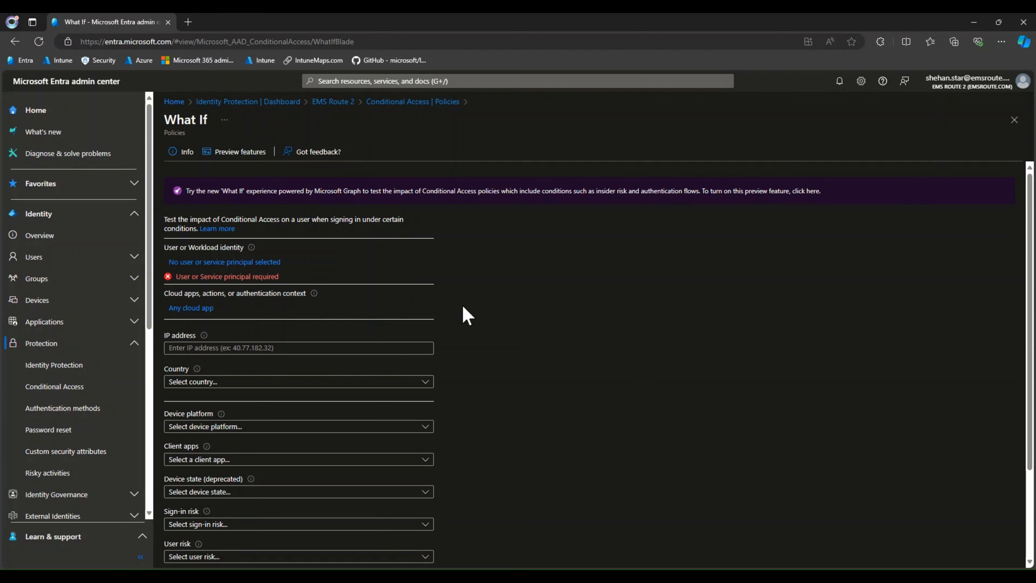
- Turn on the Enhanced 'What if' evaluation experience preview feature, apply it and dismiss the notifications
scroll(530, 327, "up", 3, "ctrl")
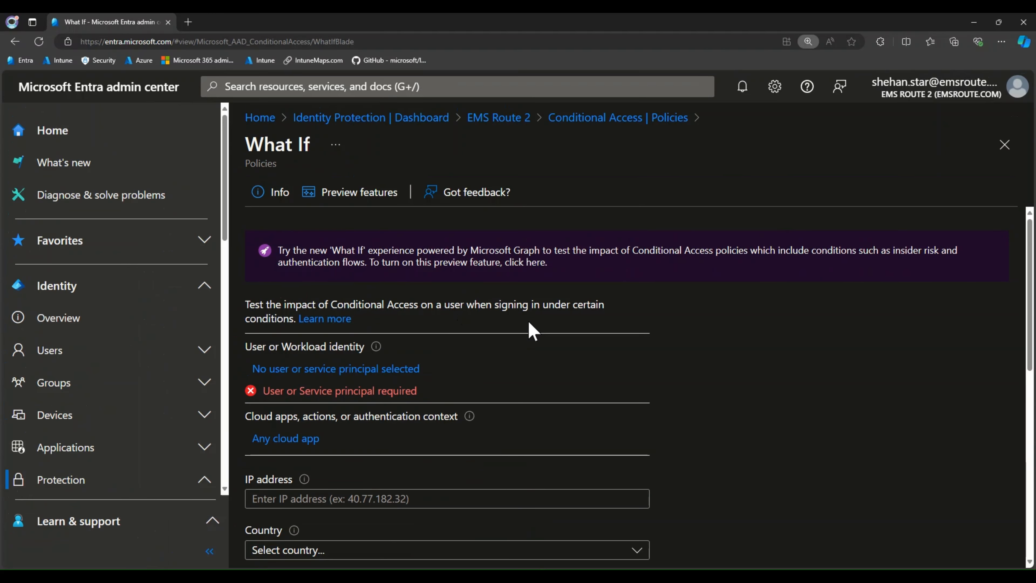
scroll(533, 330, "up", 1, "ctrl")
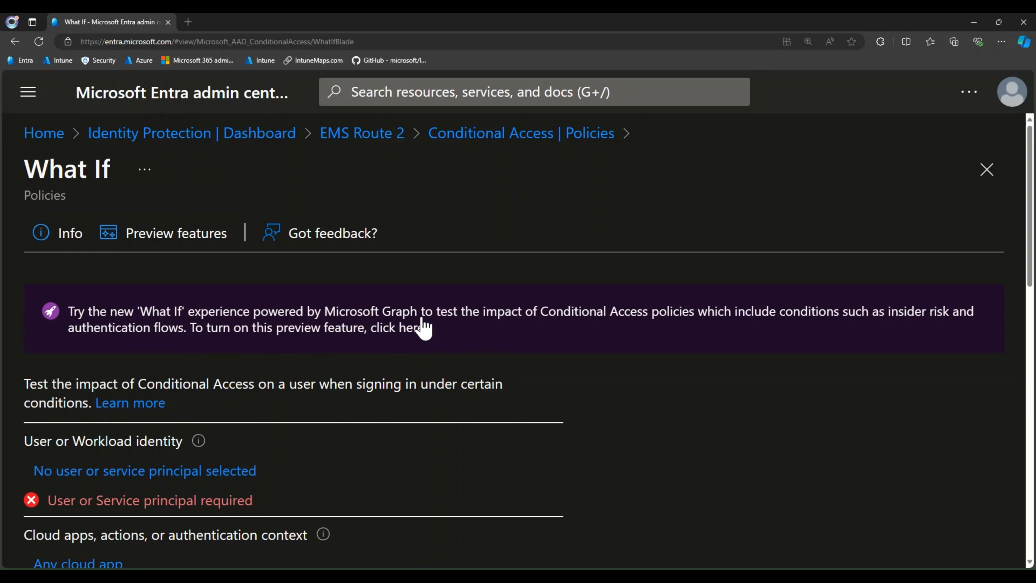
left_click(413, 327)
scroll(748, 394, "down", 3)
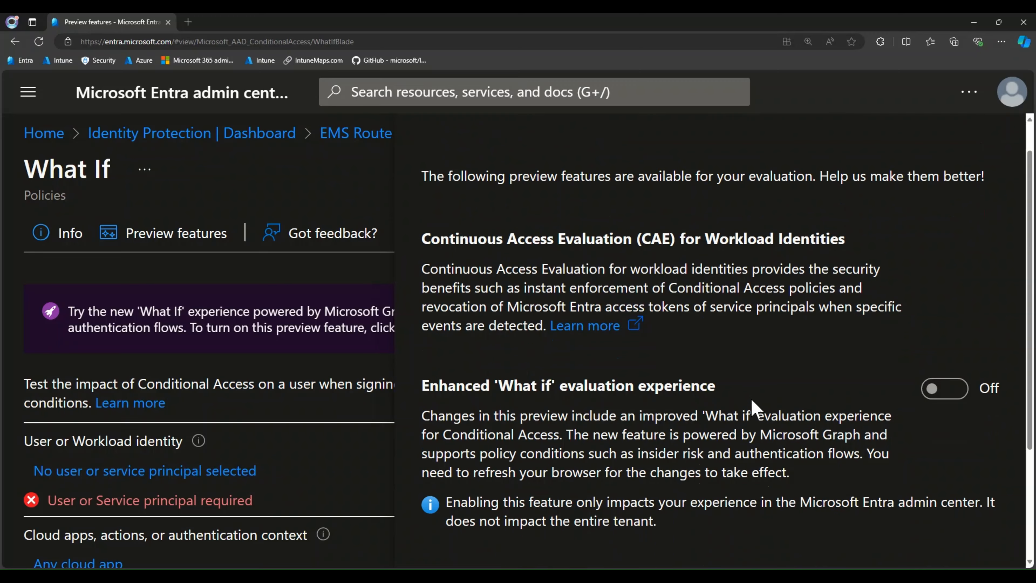
left_click(945, 319)
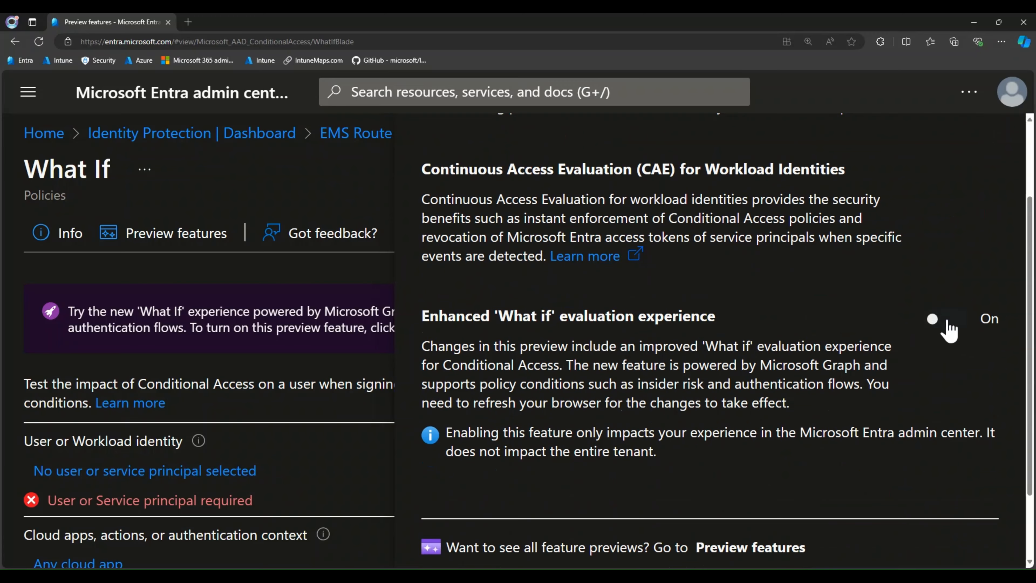
left_click(492, 541)
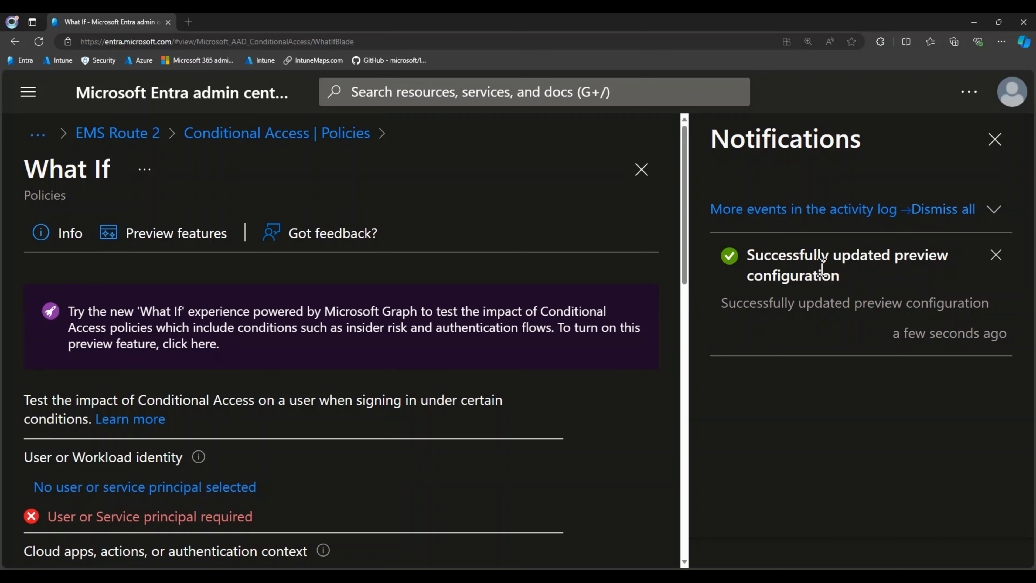
left_click(995, 139)
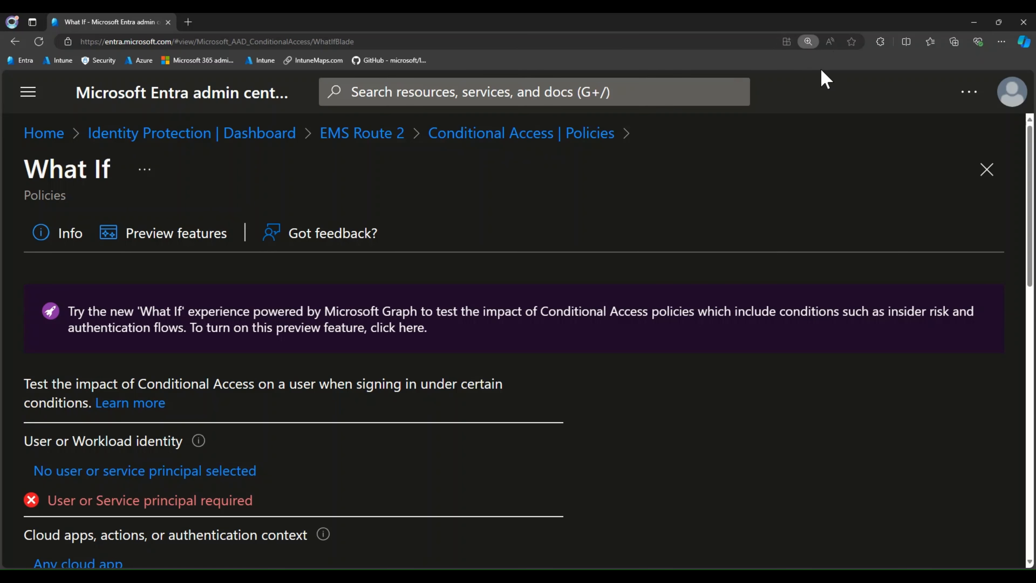
- Reload the What If page so that the enabled preview experience takes effect
key("ctrl+minus")
key("ctrl+minus")
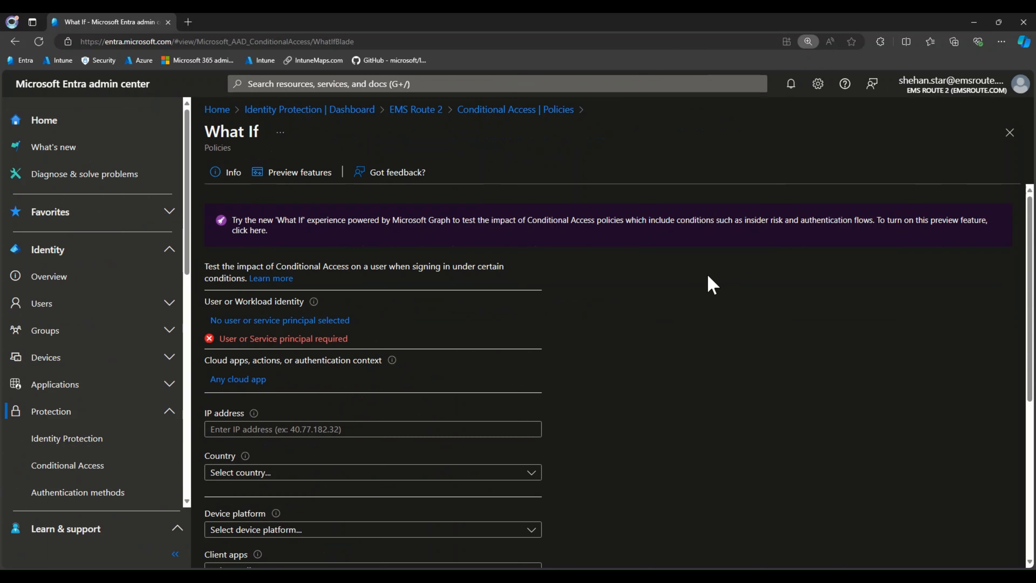
scroll(707, 277, "down", 1)
scroll(718, 288, "down", 4)
scroll(719, 289, "up", 5)
left_click(39, 41)
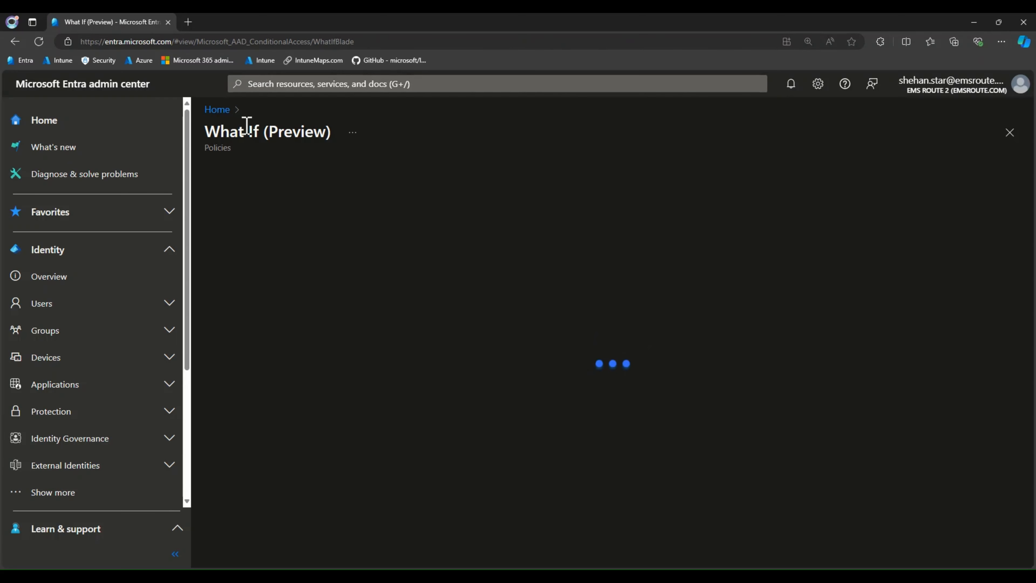
left_click_drag(264, 130, 332, 132)
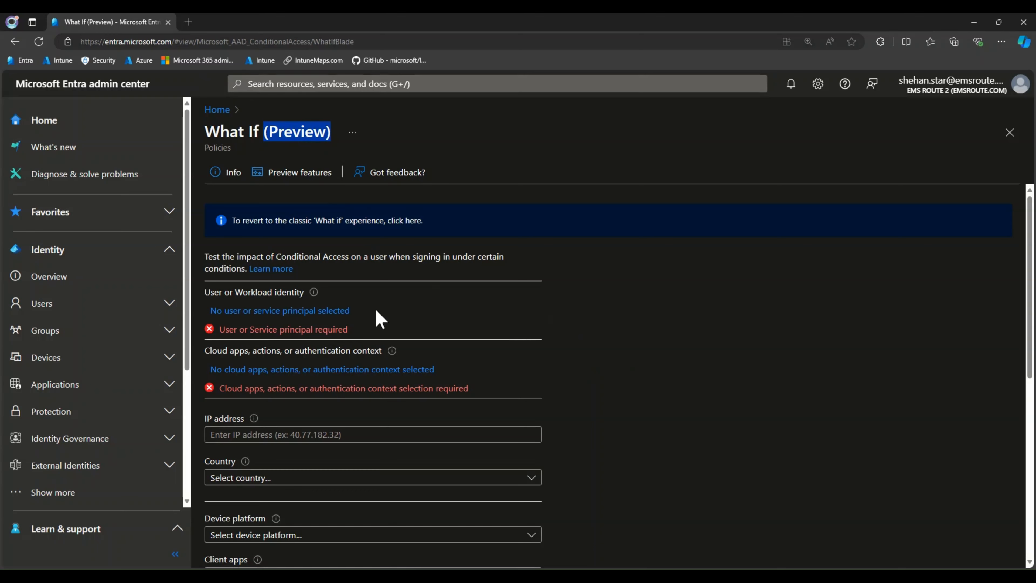
- Search the directory by the test user's first name and select that user as the identity for the What If test
left_click(280, 311)
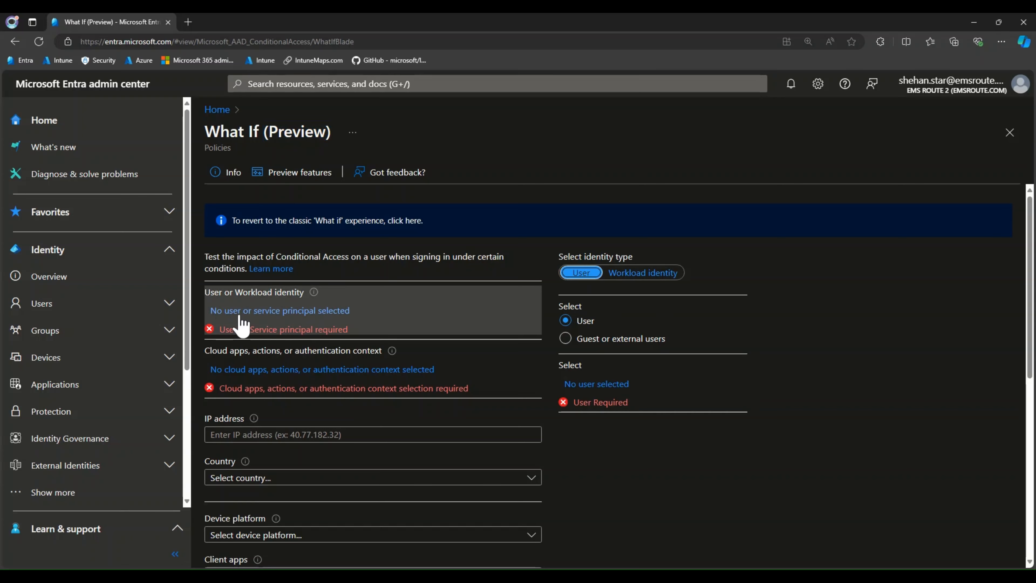
left_click(581, 388)
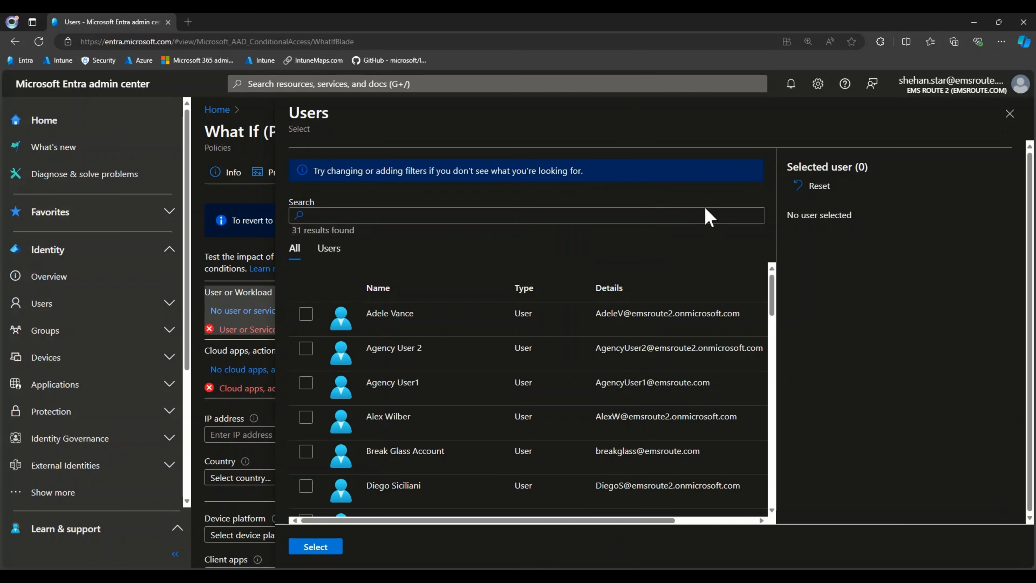
type("shehan")
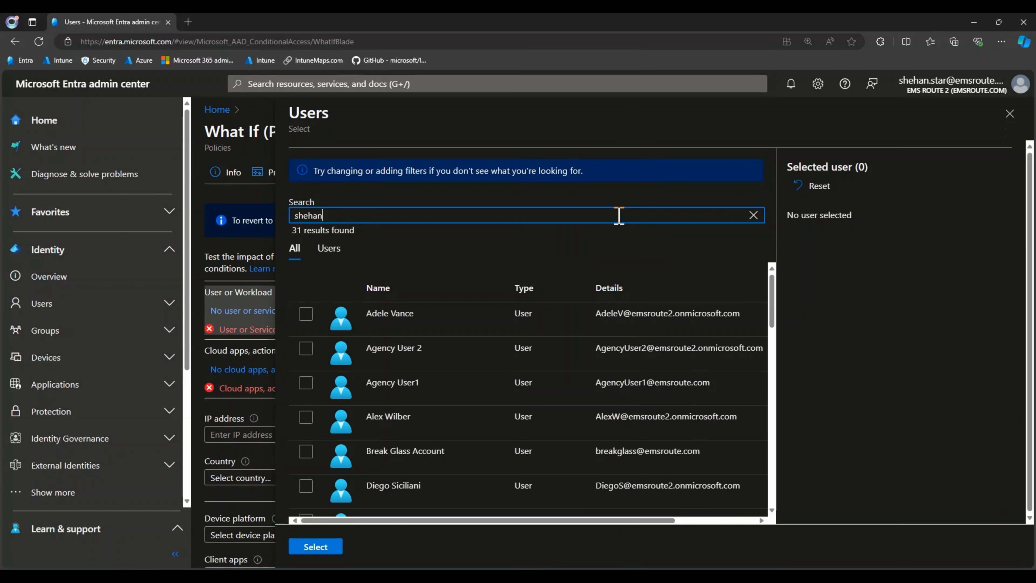
left_click(305, 348)
left_click(315, 547)
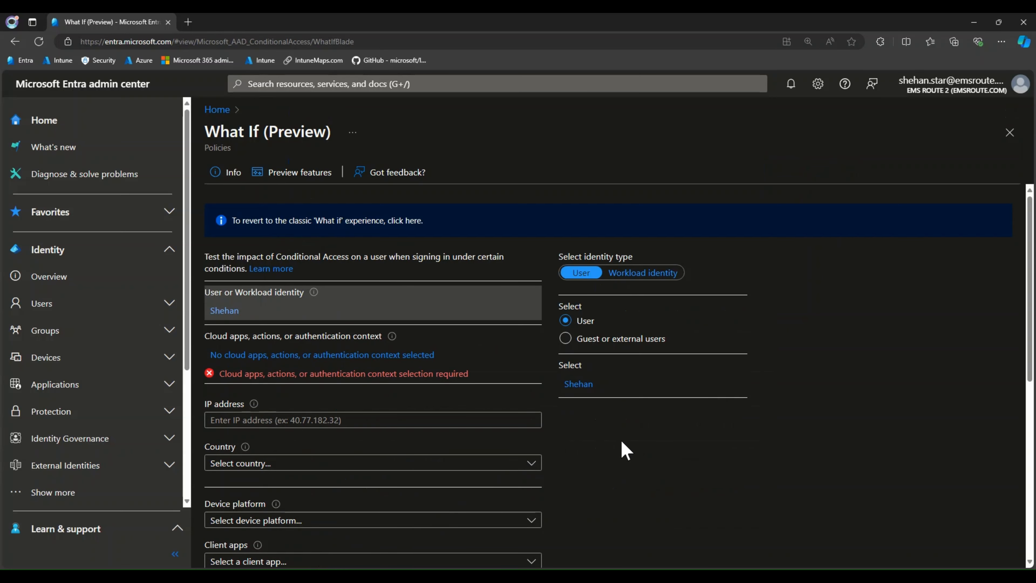
- Keep Cloud apps as the target type and select Office 365 SharePoint Online as the app to test
left_click(332, 356)
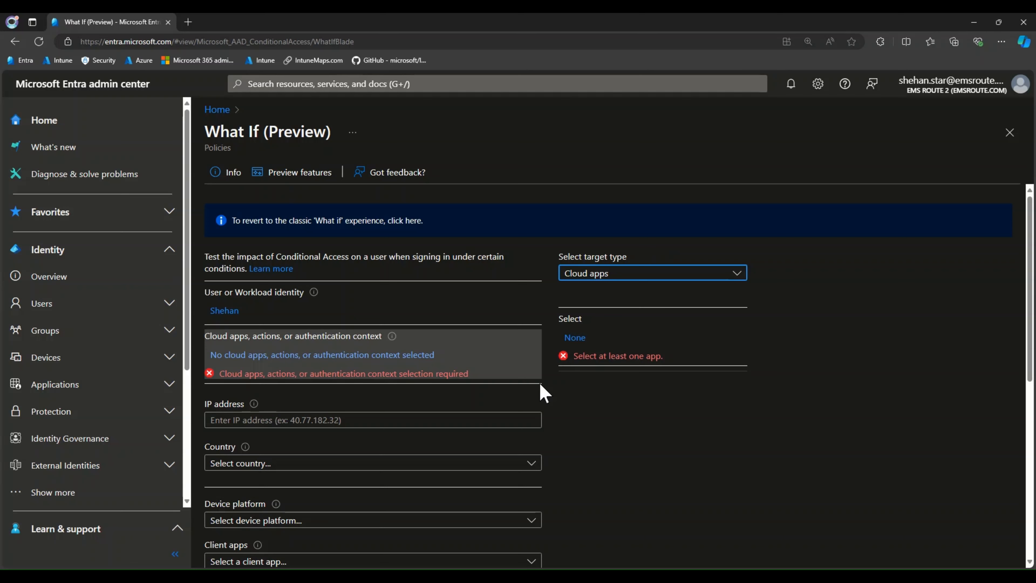
left_click(630, 273)
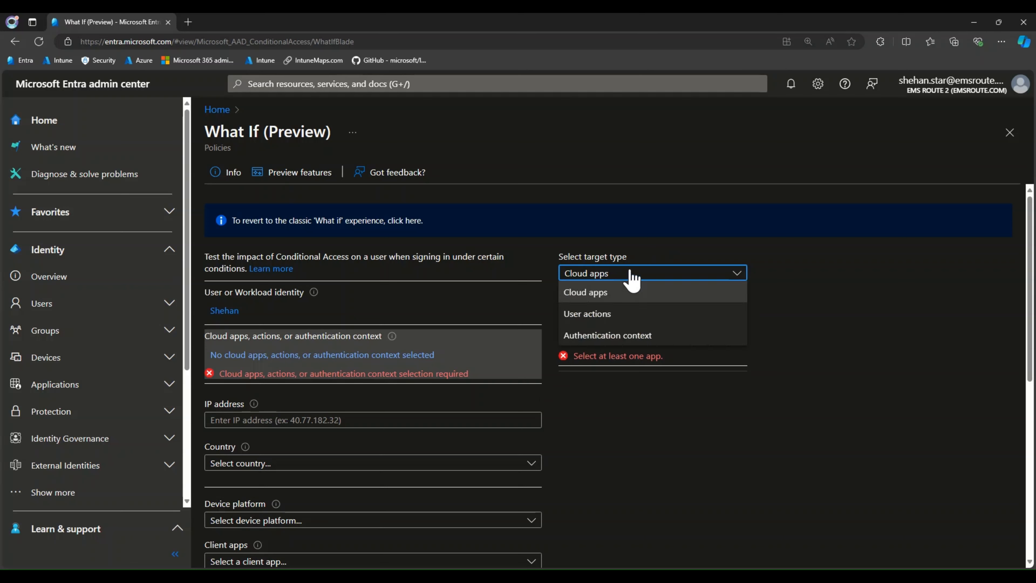
left_click(632, 273)
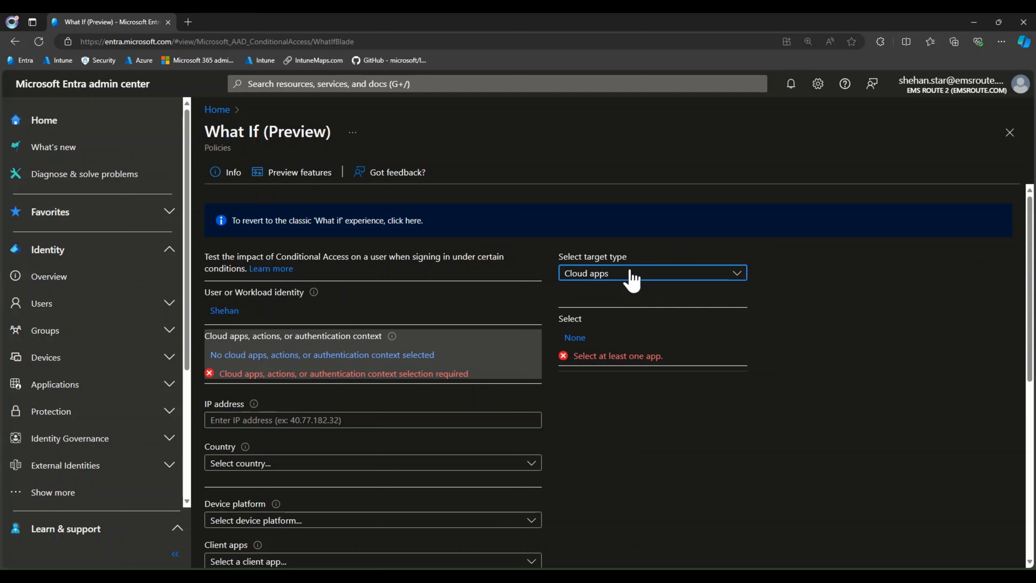
left_click(575, 338)
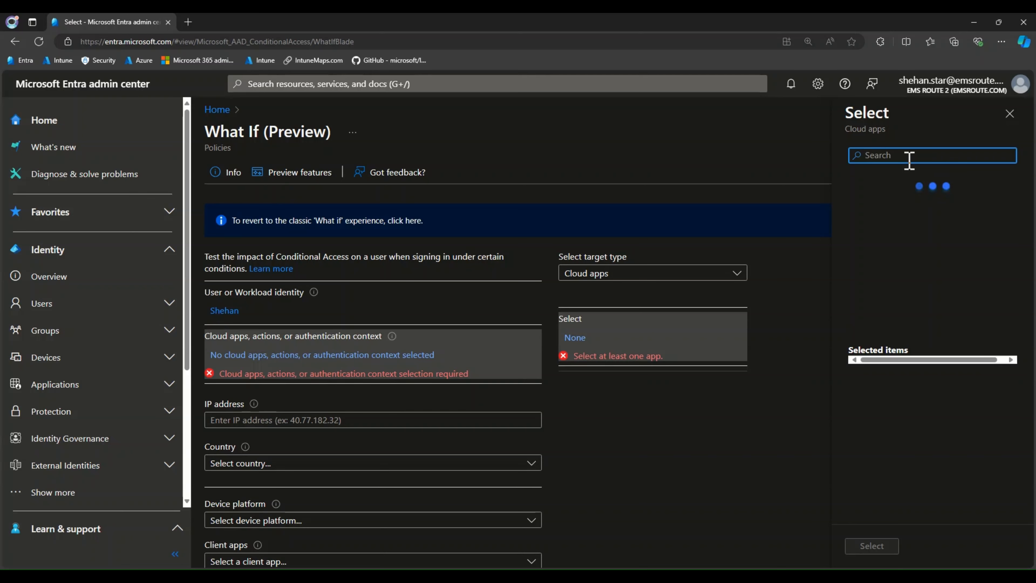
type("offi")
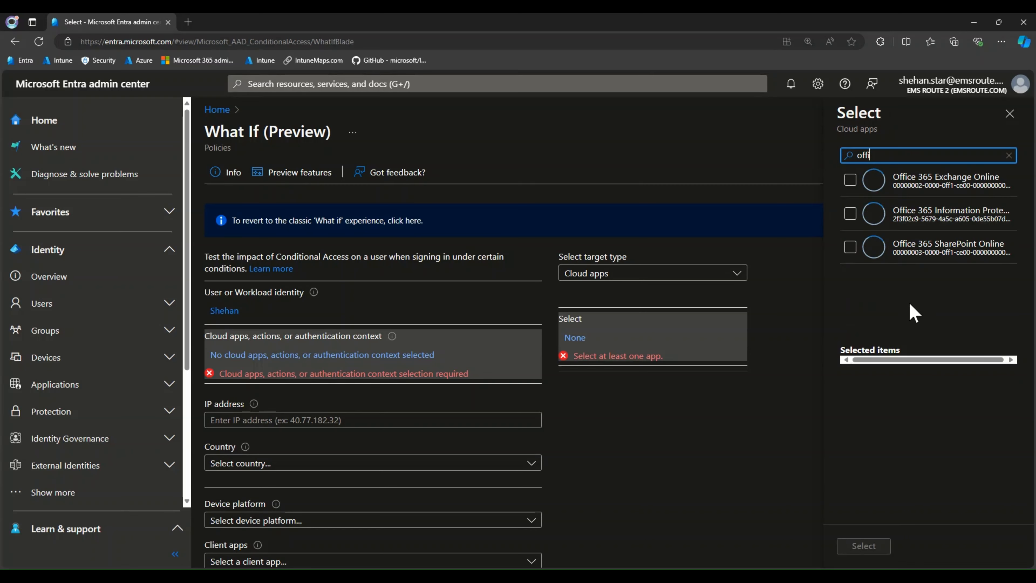
left_click(851, 248)
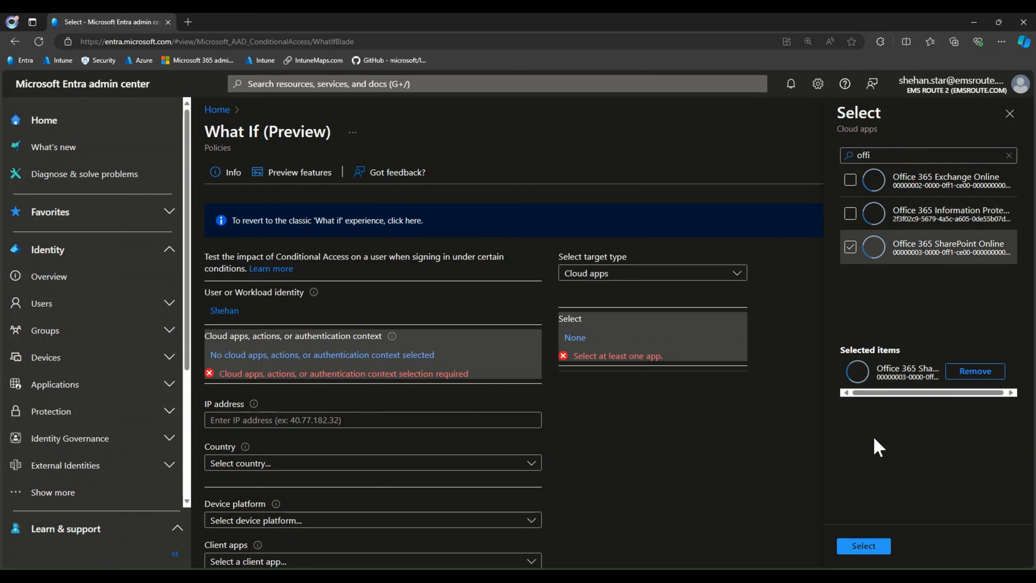
left_click(847, 546)
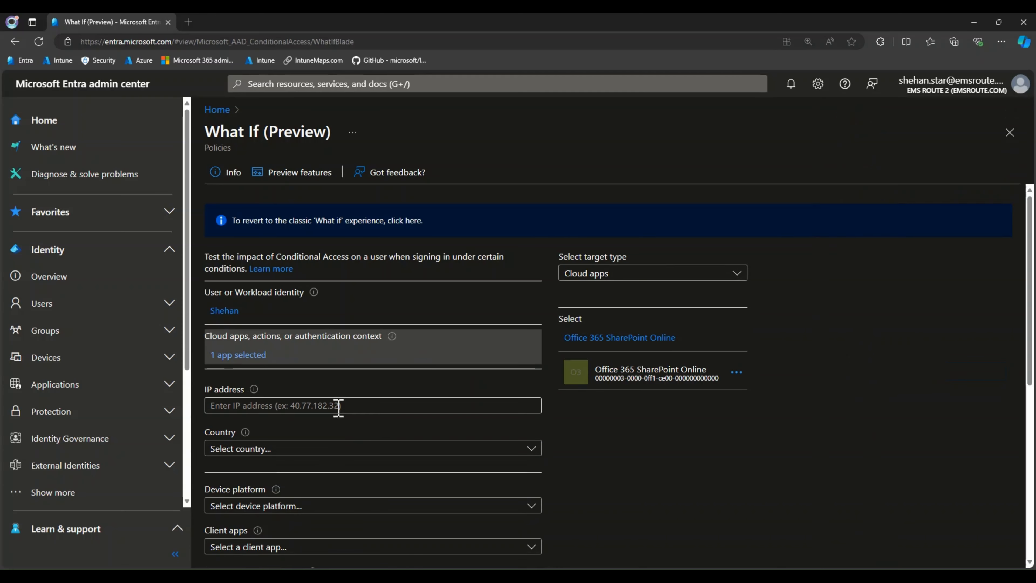
- Review the optional sign-in conditions, leave them unset, and run the What If evaluation
scroll(302, 404, "down", 4)
scroll(302, 402, "down", 4)
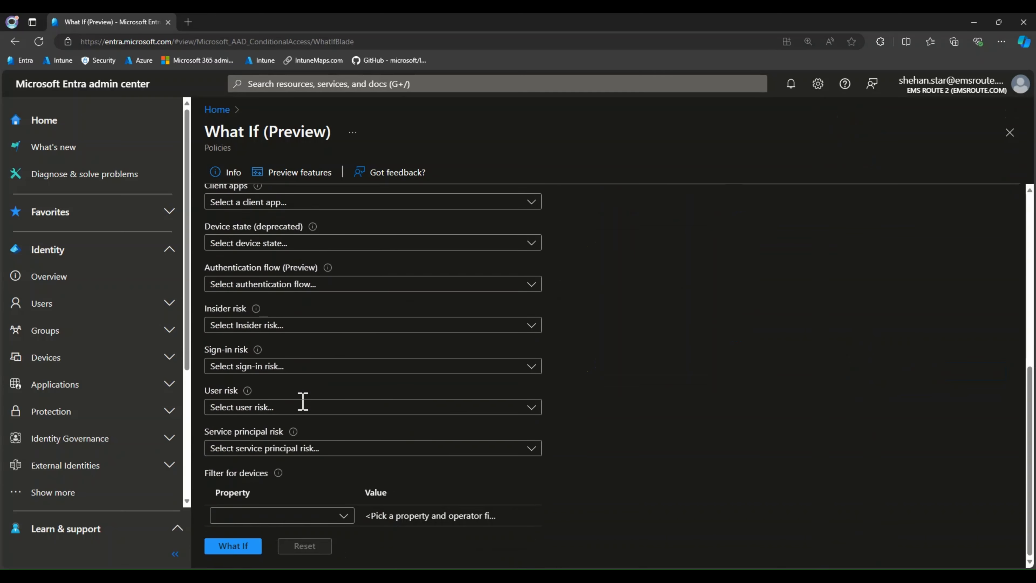
scroll(290, 398, "up", 5)
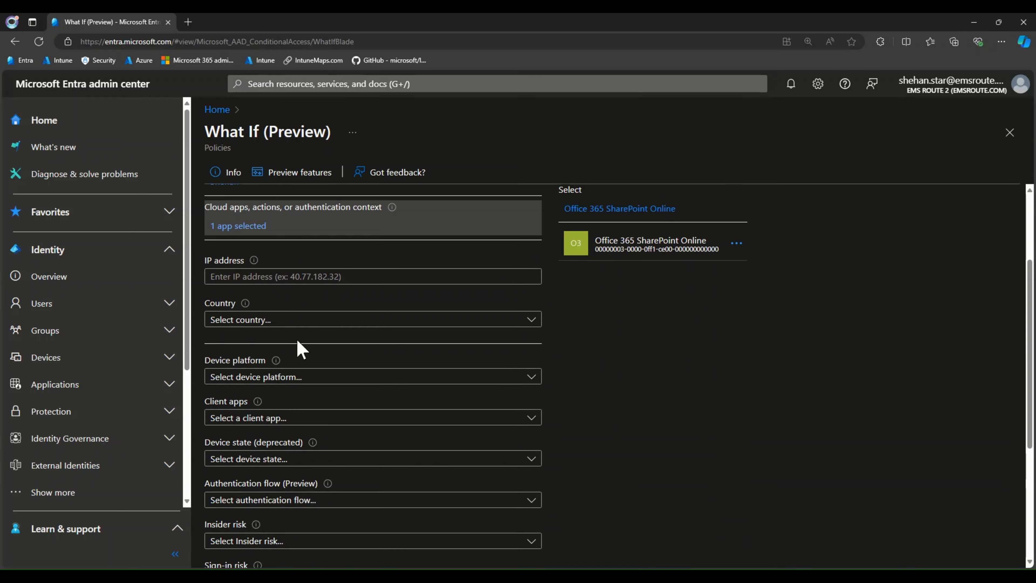
scroll(288, 410, "down", 4)
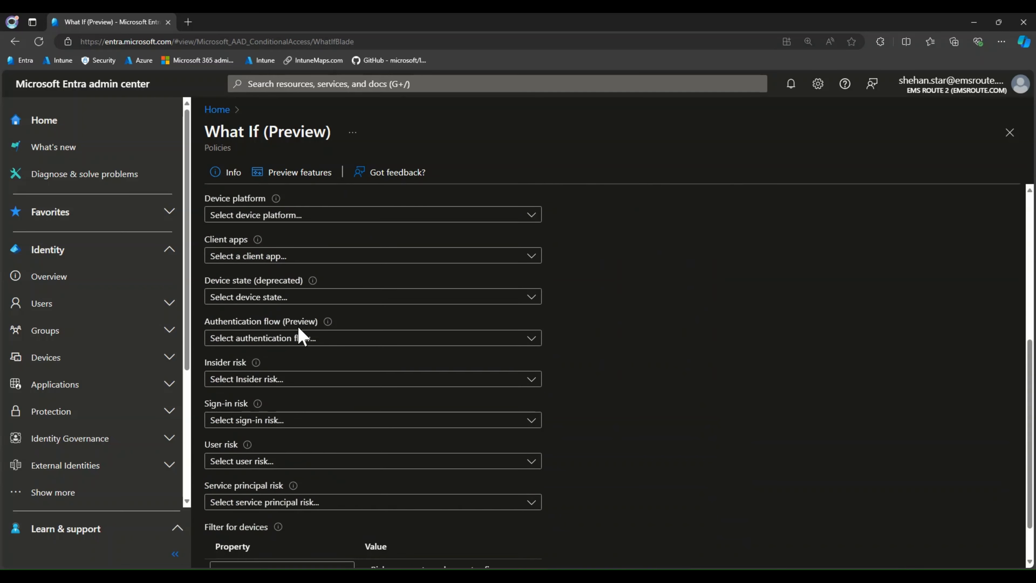
scroll(326, 435, "down", 1)
scroll(343, 471, "up", 9)
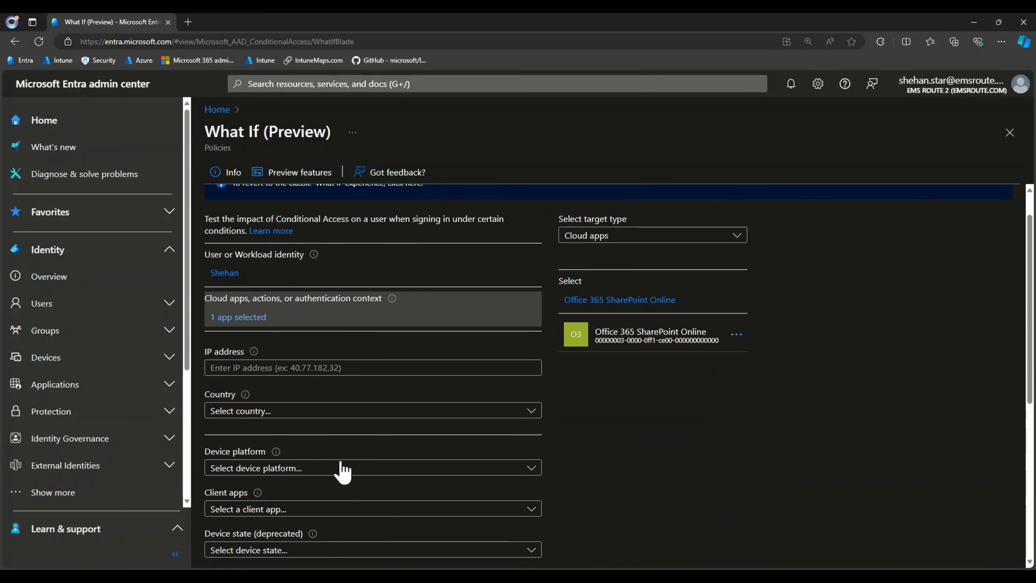
scroll(364, 484, "down", 9)
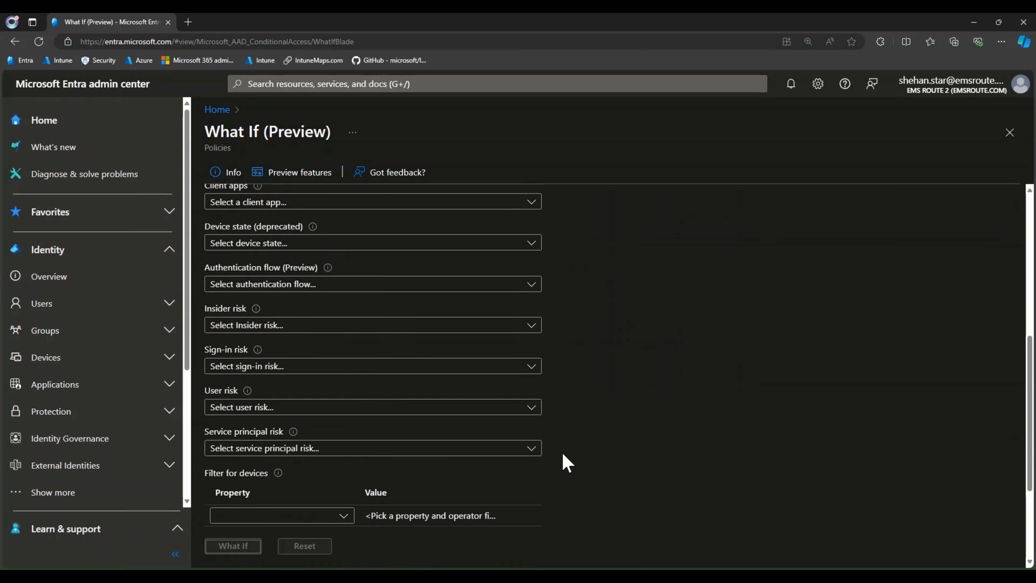
- Examine the evaluation result for policies that will apply, including the grant controls, state and filter of MFA - All User Policy
scroll(562, 460, "down", 3)
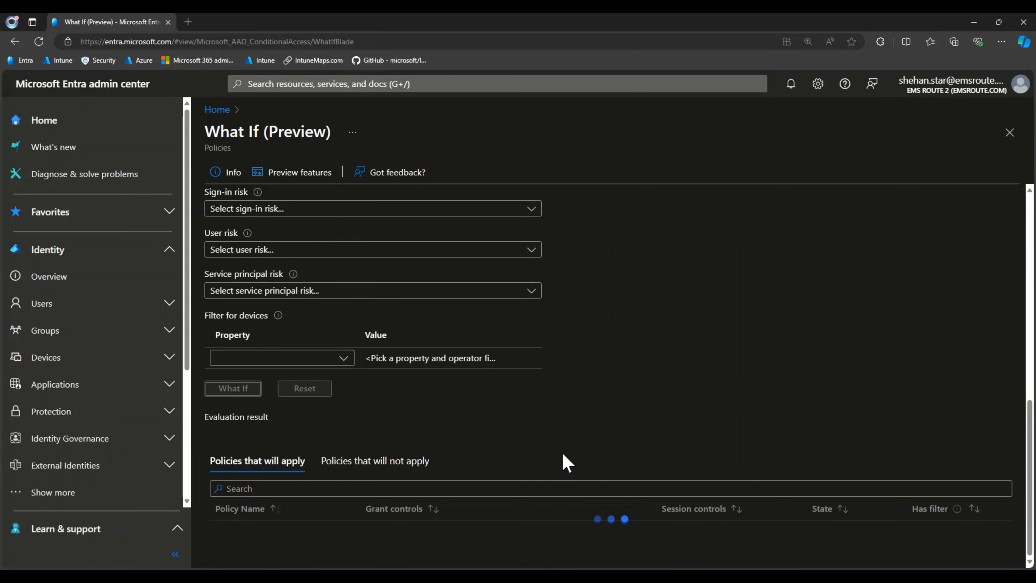
scroll(562, 454, "down", 1)
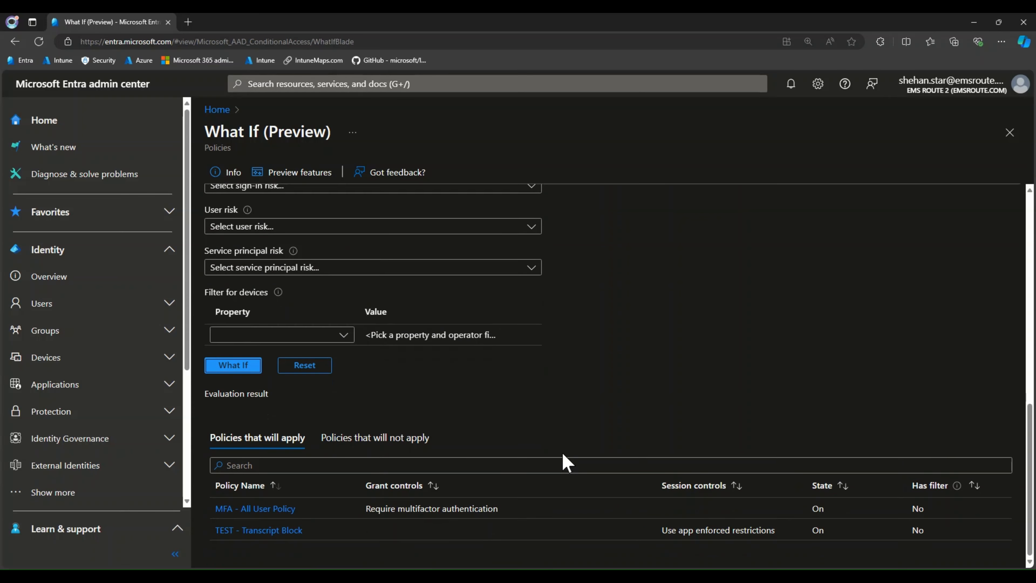
scroll(563, 454, "up", 6)
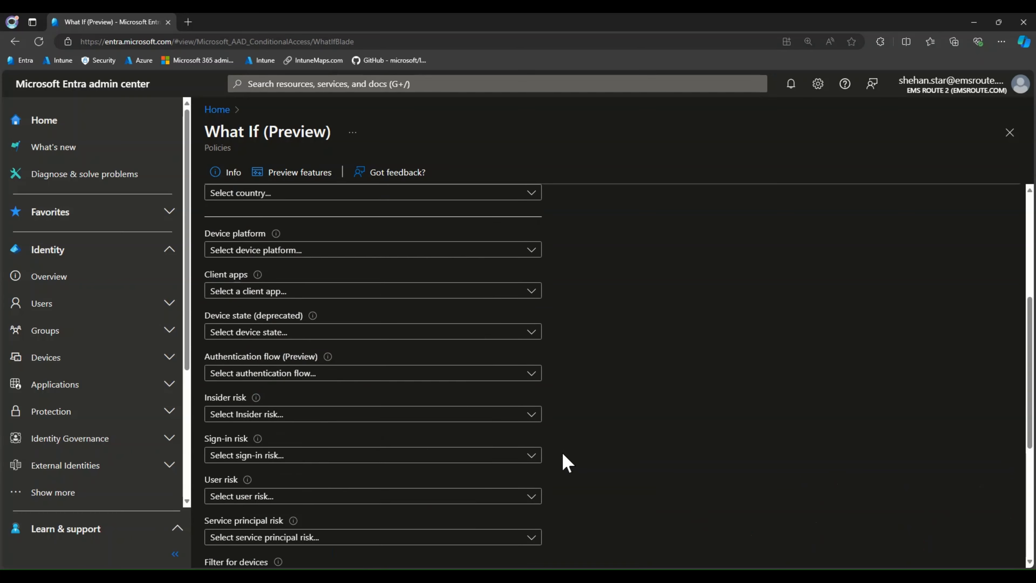
scroll(563, 454, "down", 6)
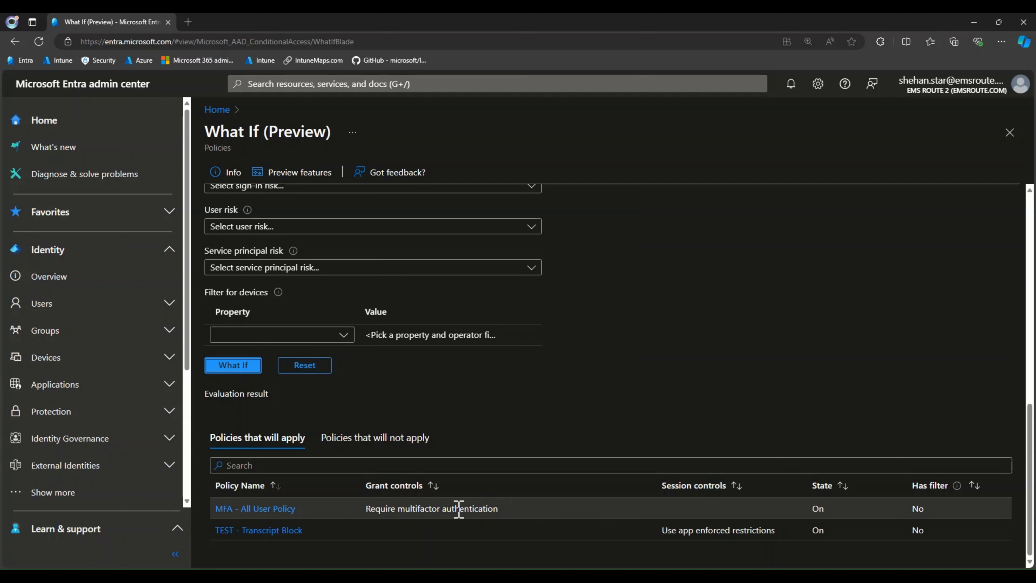
left_click_drag(367, 511, 554, 526)
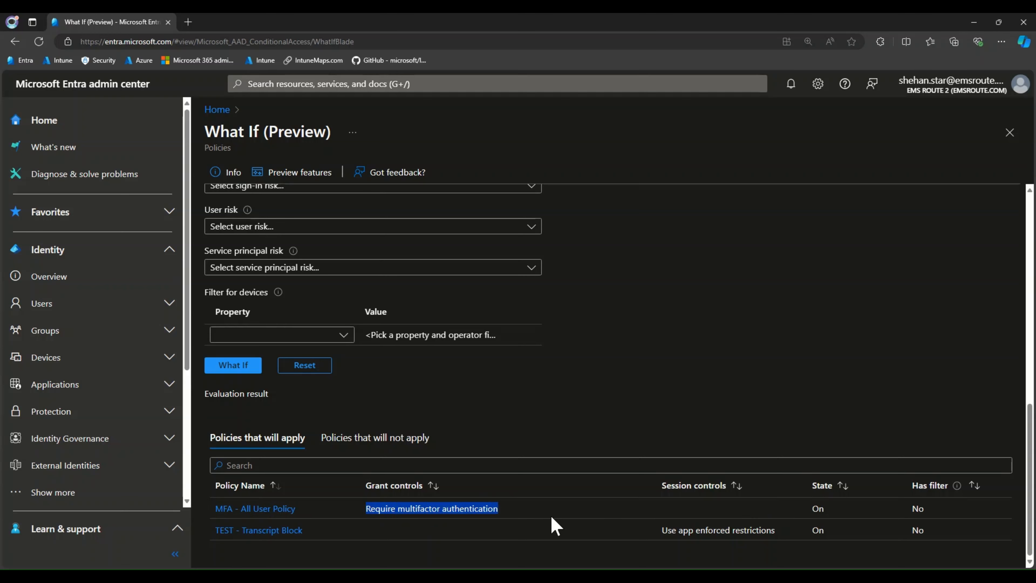
left_click_drag(823, 510, 799, 509)
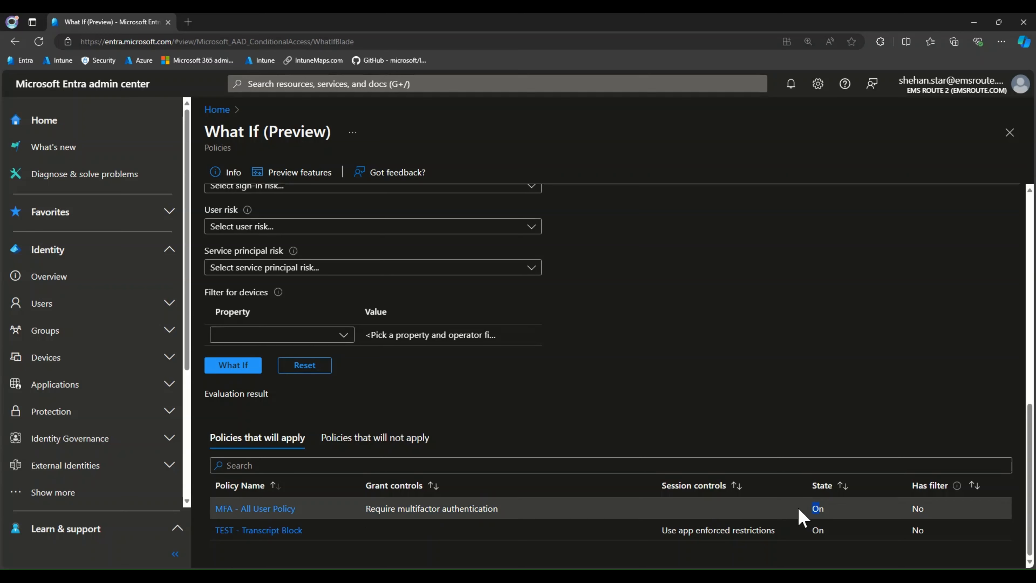
left_click_drag(926, 507, 903, 506)
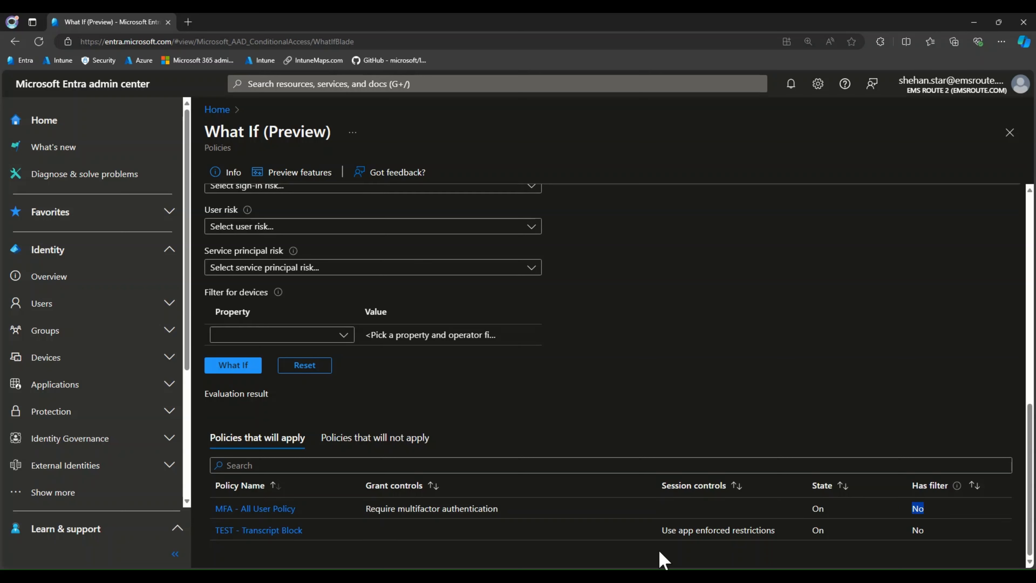
- Examine the session controls of the TEST - Transcript Block policy in the evaluation result
left_click_drag(663, 529, 769, 530)
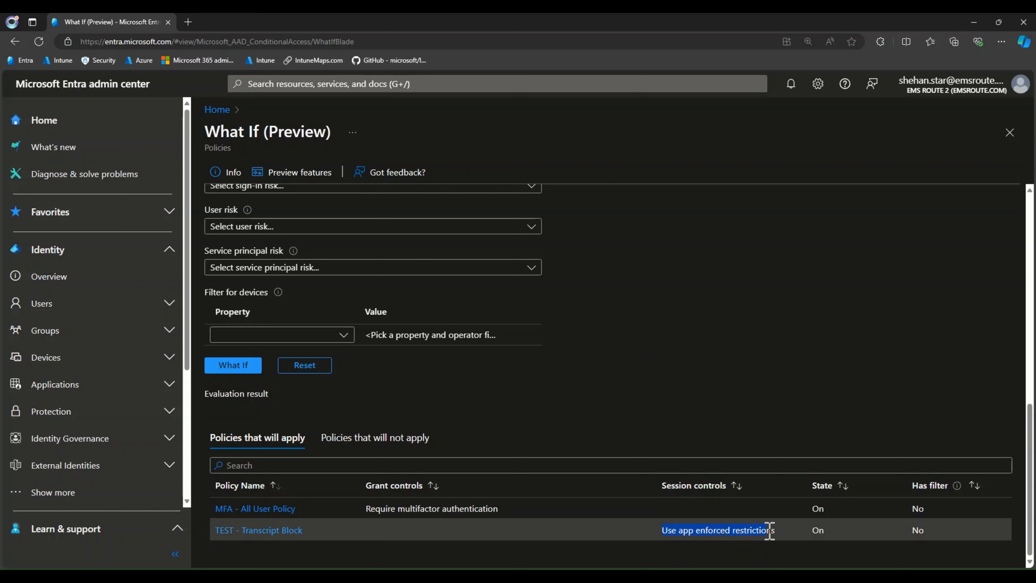
left_click(721, 543)
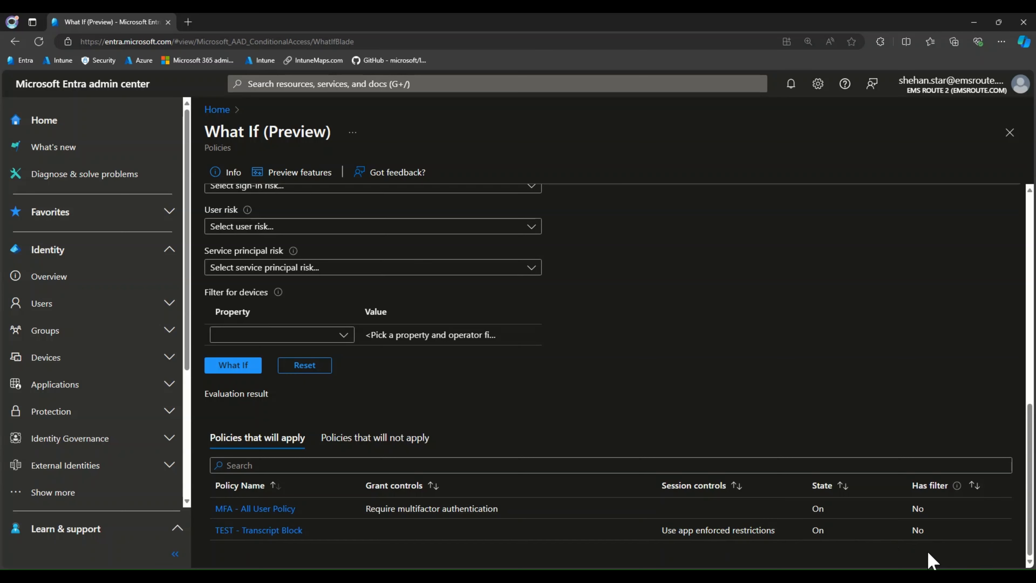
- Set the What If target type to Authentication context with Exchange Help Desk Admin as the selected context
scroll(530, 486, "up", 5)
scroll(530, 485, "up", 5)
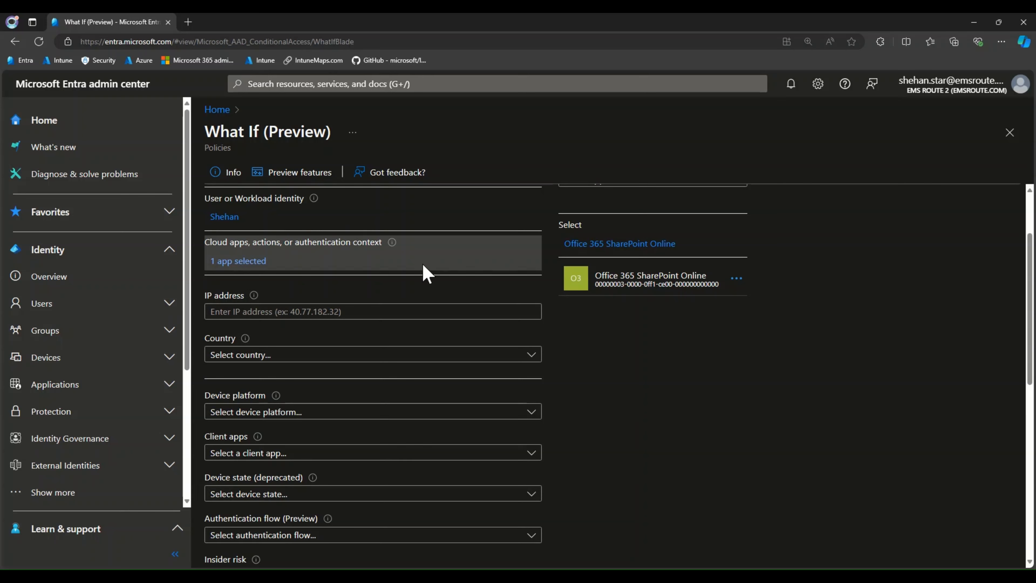
left_click(608, 246)
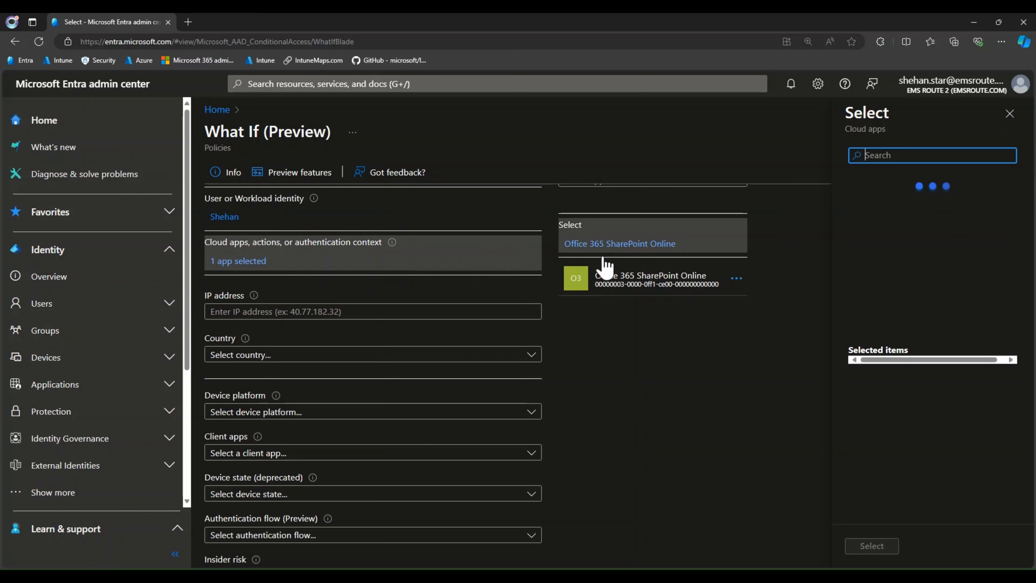
left_click(1010, 114)
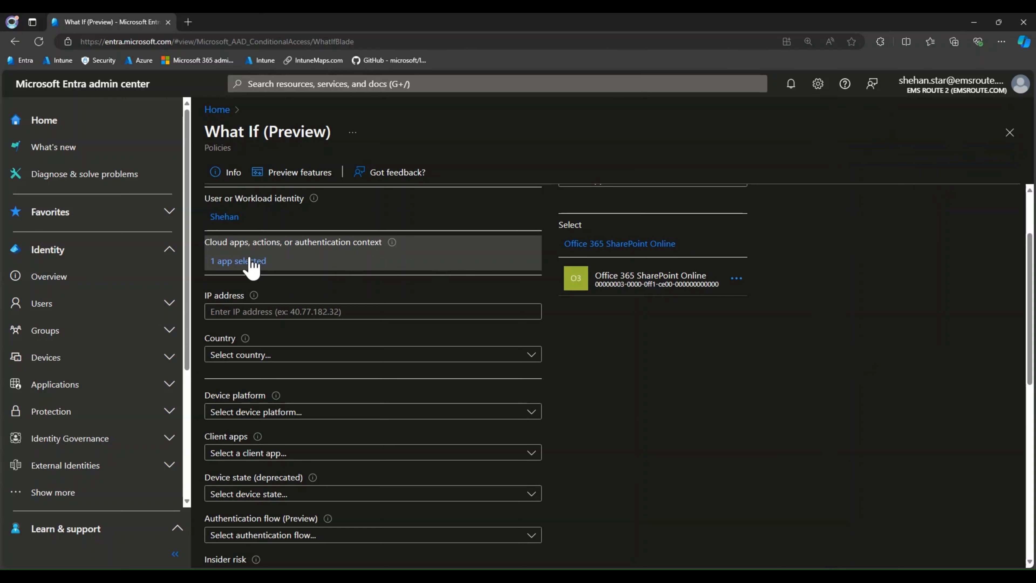
scroll(670, 298, "up", 3)
left_click(641, 273)
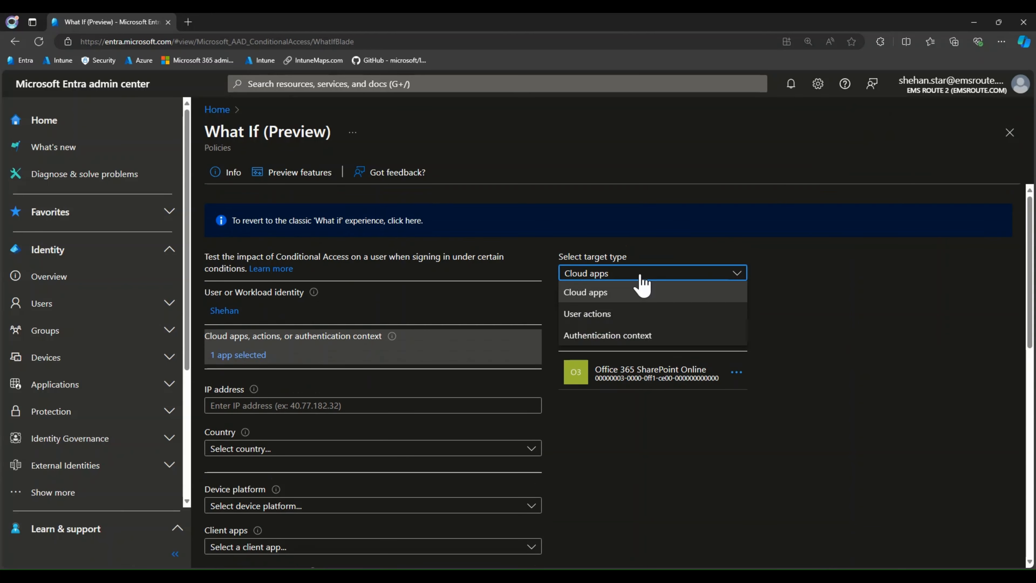
left_click(602, 337)
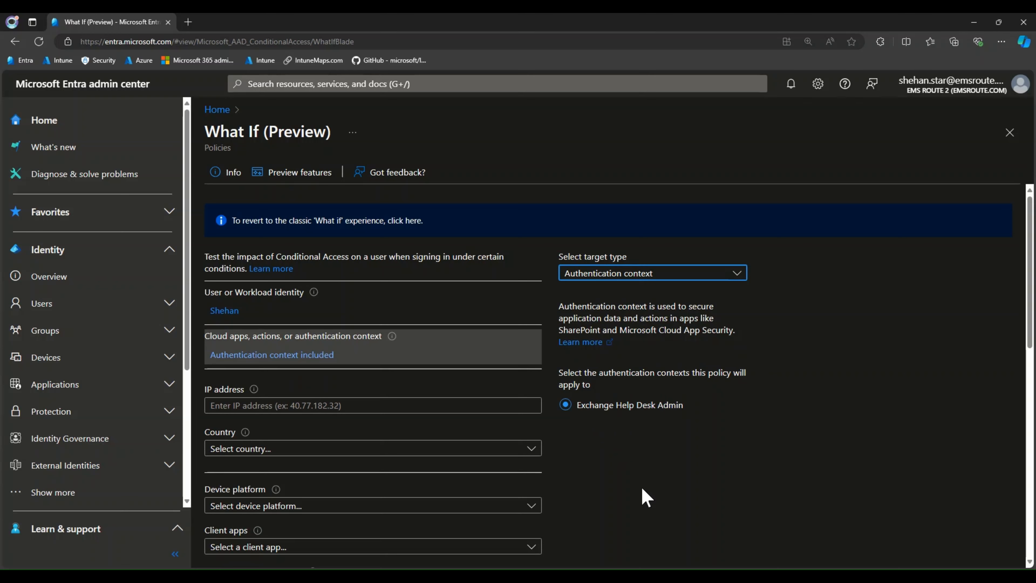
- Run the What If evaluation for the authentication context, leaving the optional sign-in conditions unset
scroll(643, 489, "down", 10)
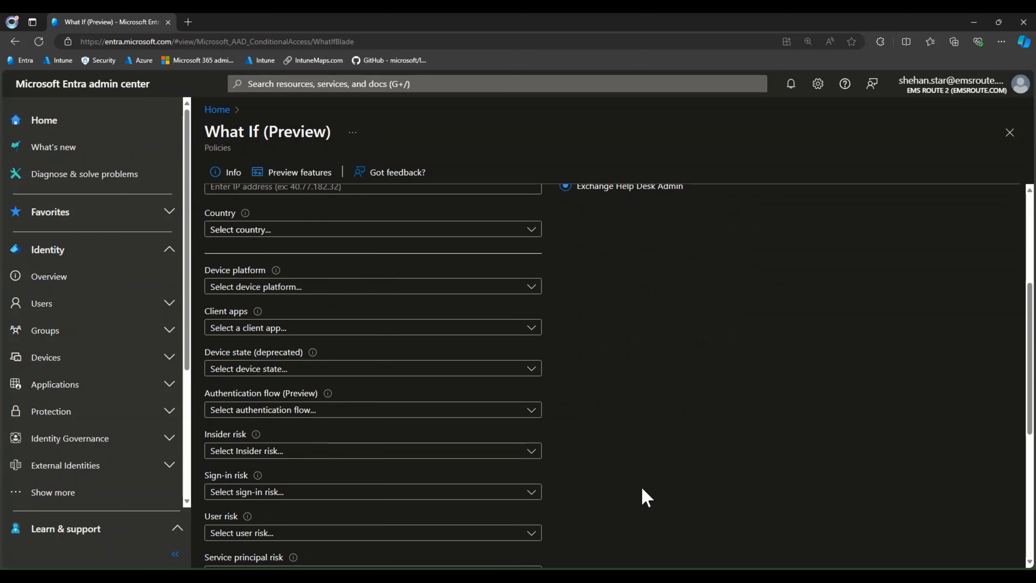
scroll(641, 487, "down", 2)
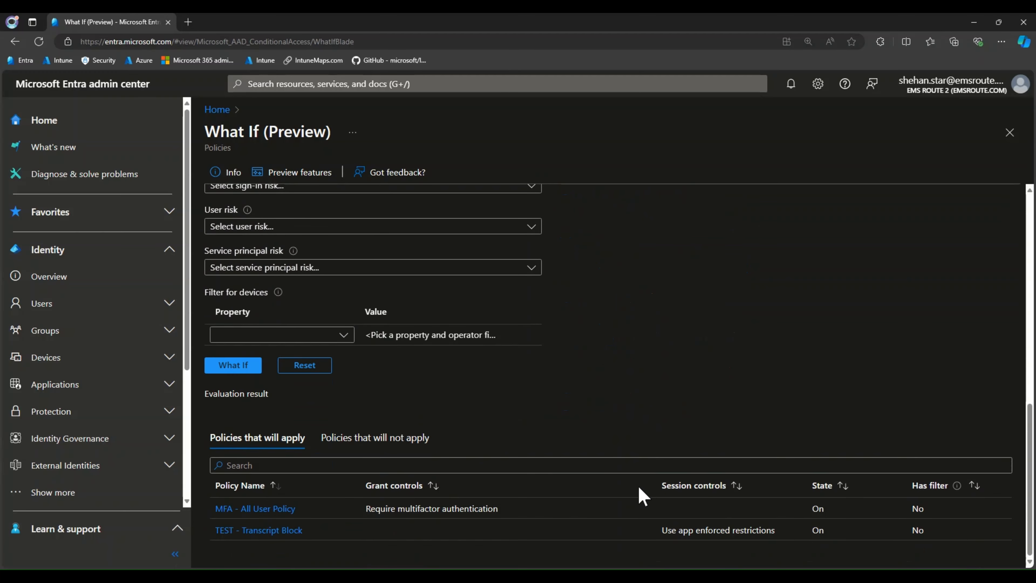
left_click(252, 366)
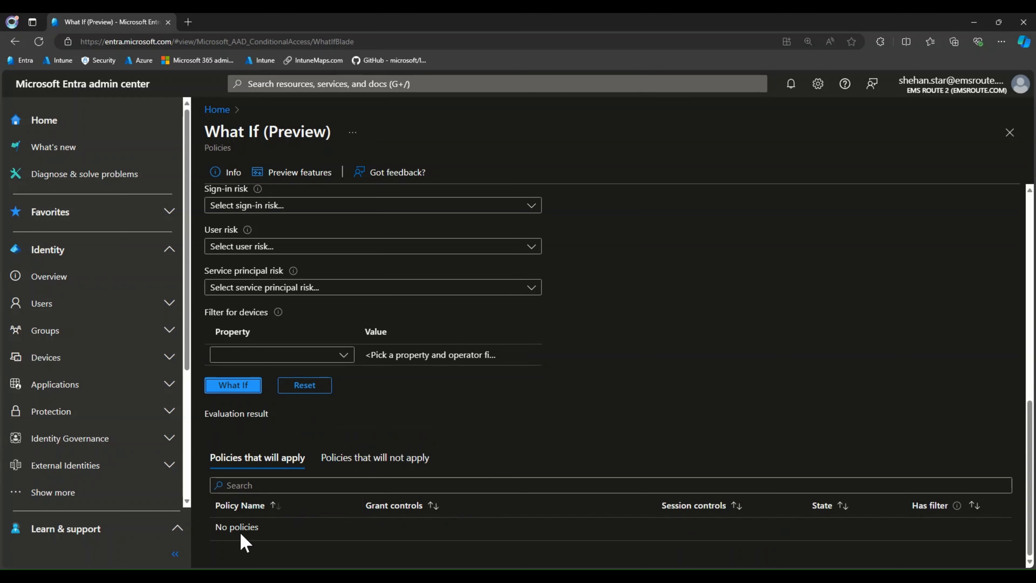
- Examine which policies will and will not apply to the authentication context, including the reasons for not applying
left_click_drag(217, 526, 411, 513)
left_click(404, 528)
left_click(390, 458)
scroll(424, 511, "down", 5)
scroll(424, 512, "down", 1)
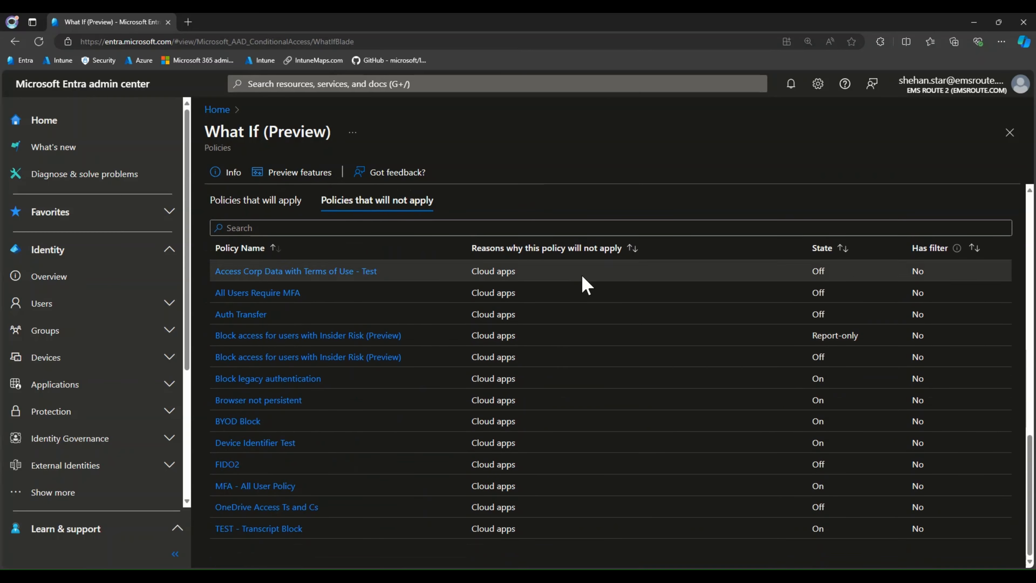
left_click(242, 212)
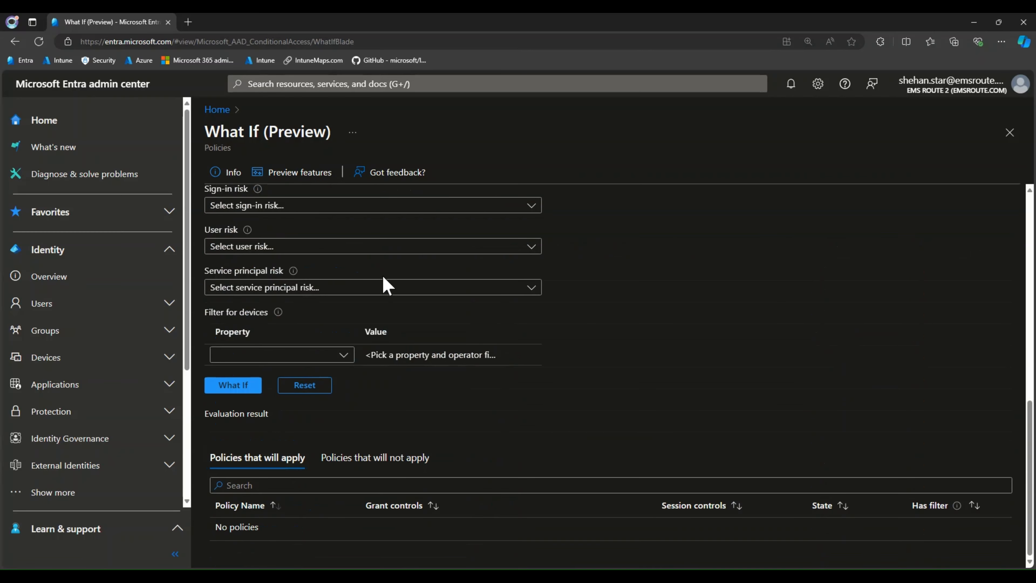
scroll(435, 400, "up", 10)
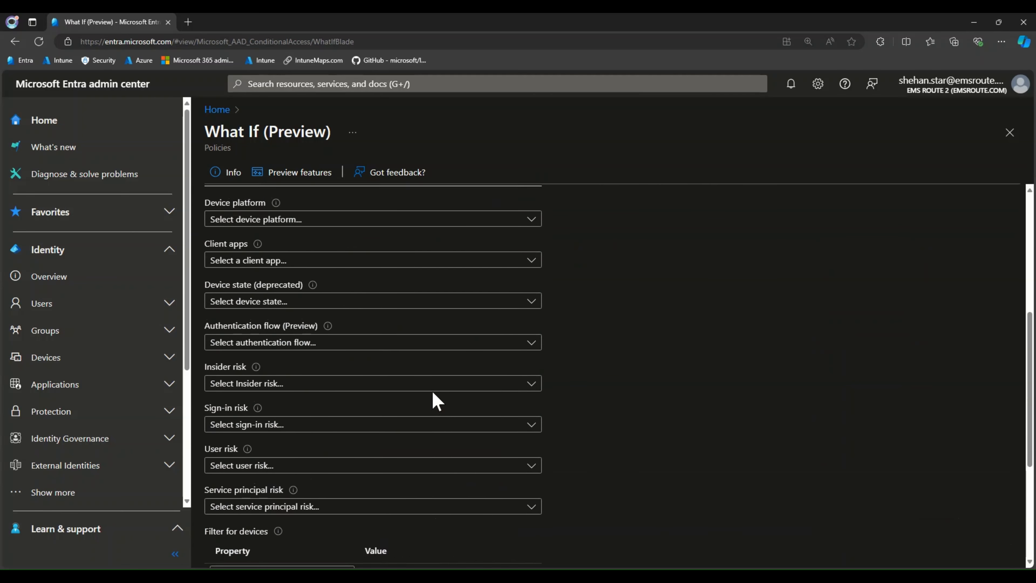